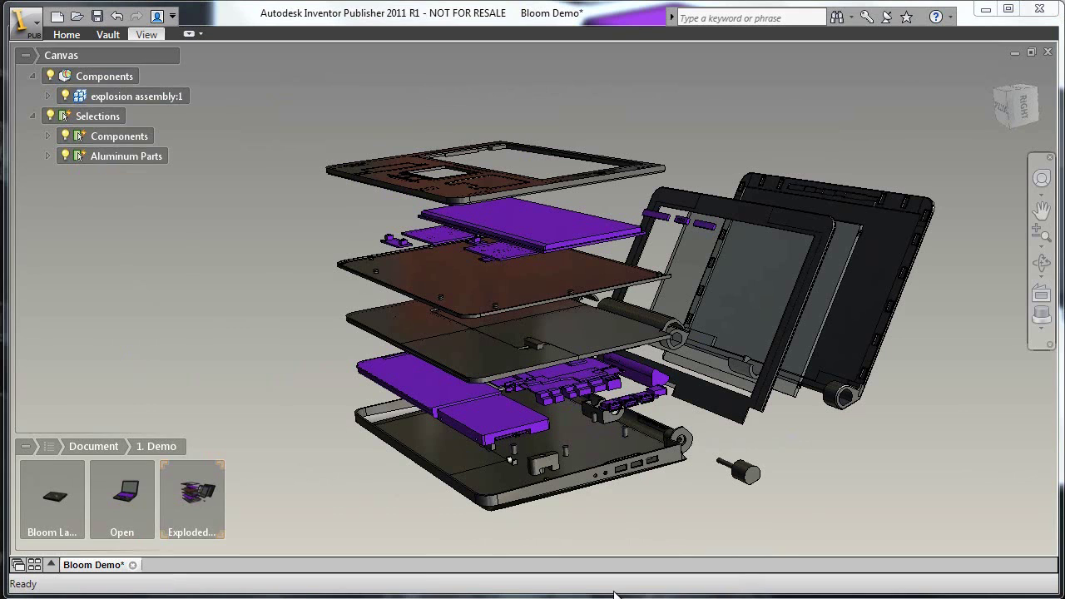
Step: Open the Exploded snapshot's Set Affected Snapshots options for the whole document
right_click(184, 507)
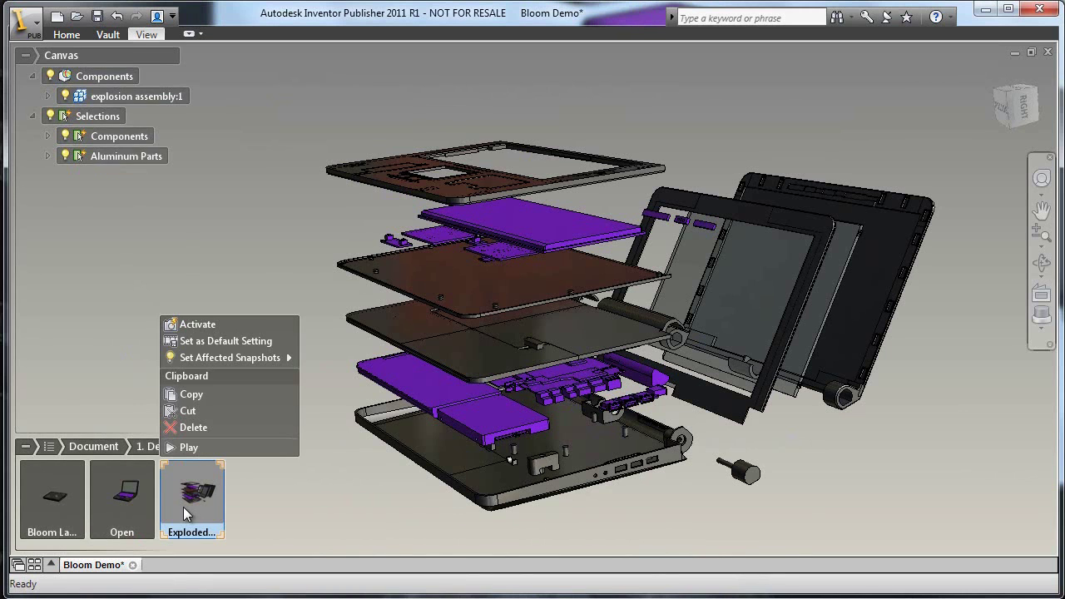
mouse_move(248, 358)
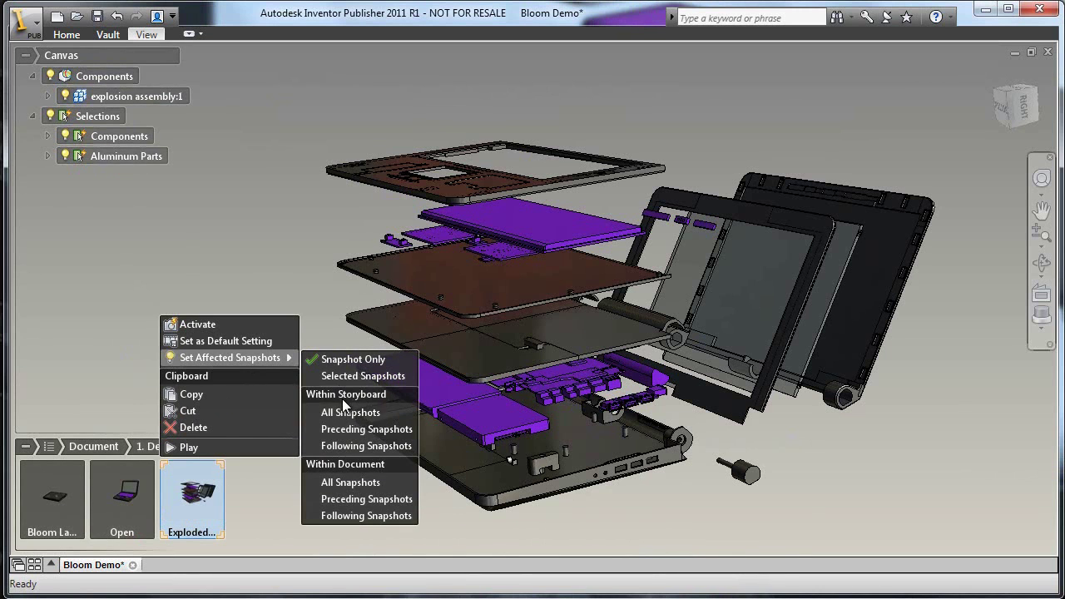
Step: Apply the Exploded settings to all snapshots, then make the background solid white
click(375, 483)
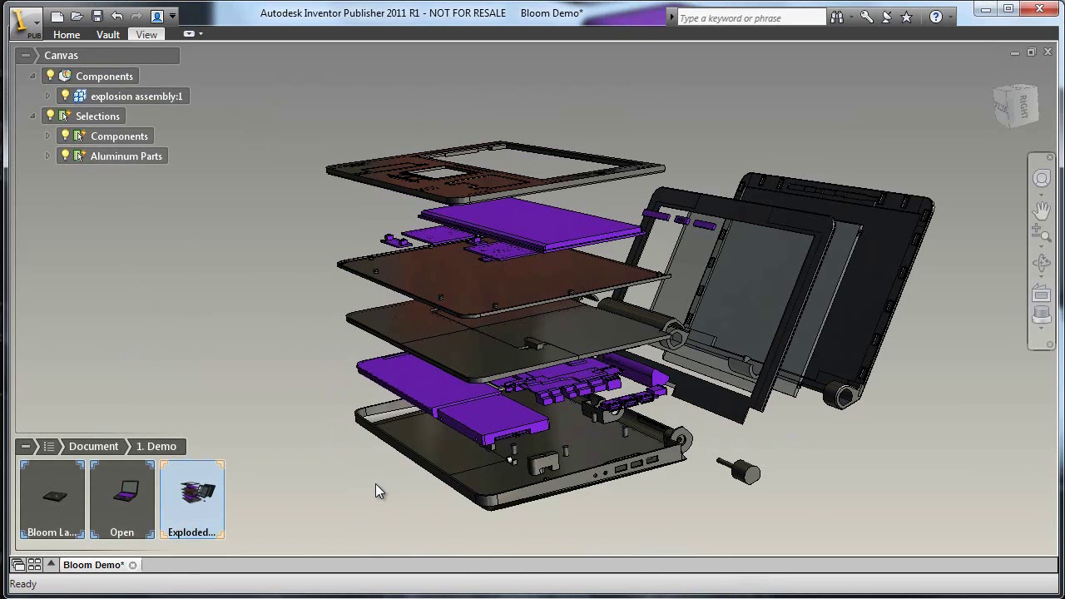
click(147, 34)
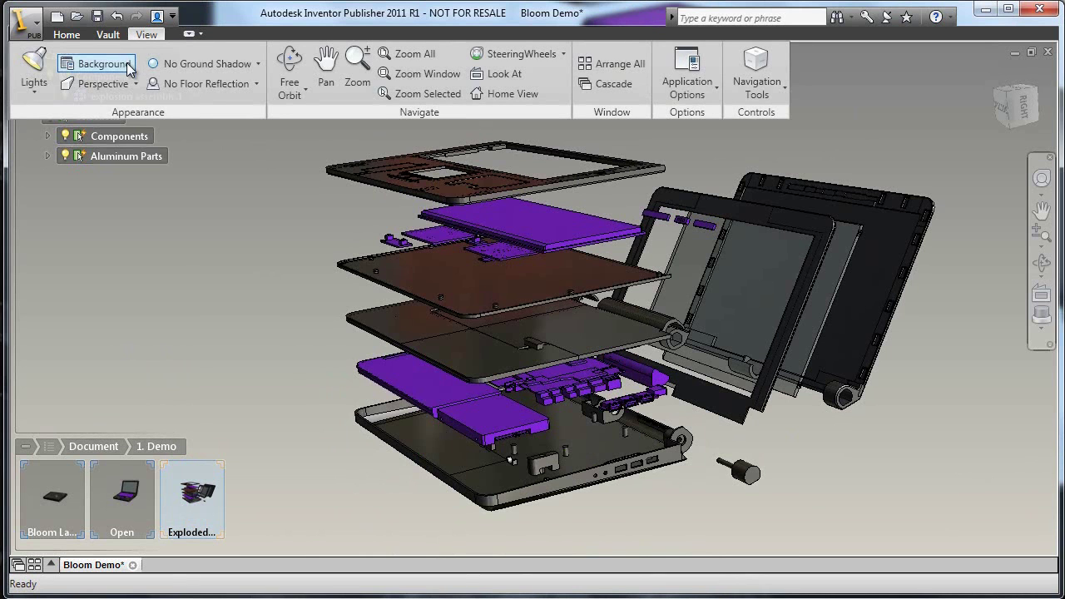
click(128, 67)
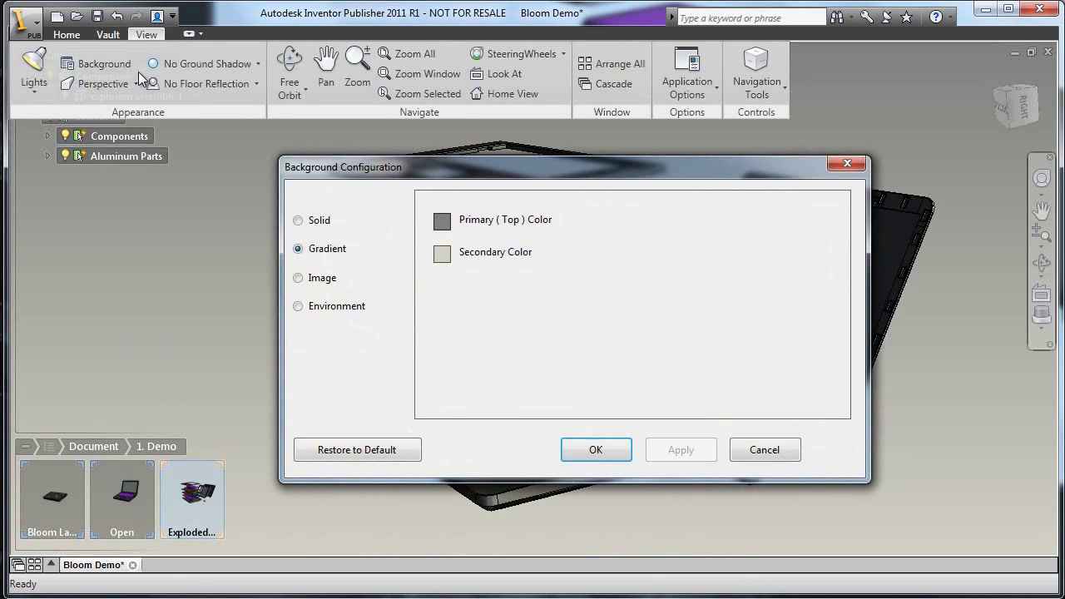
click(317, 223)
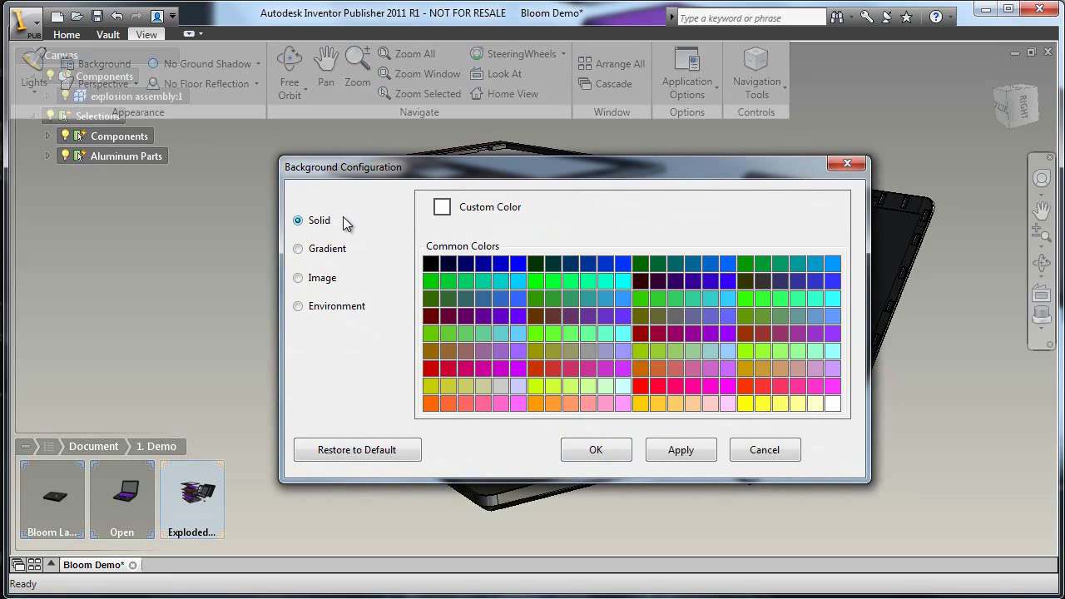
click(682, 450)
click(594, 450)
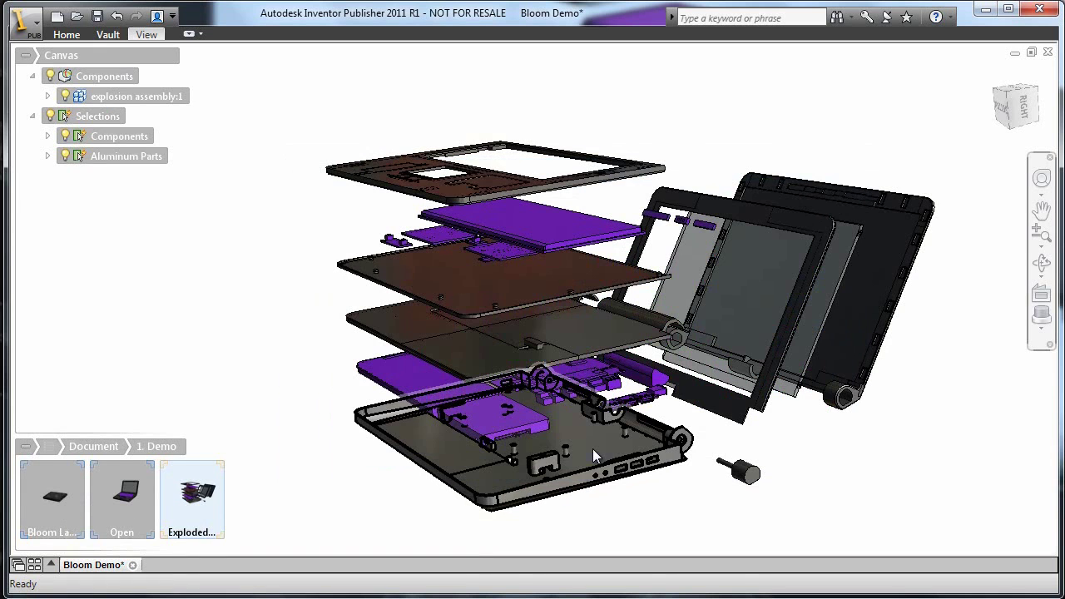
Step: Give the Aluminum Parts group a grey posterized display style with outlines
click(134, 155)
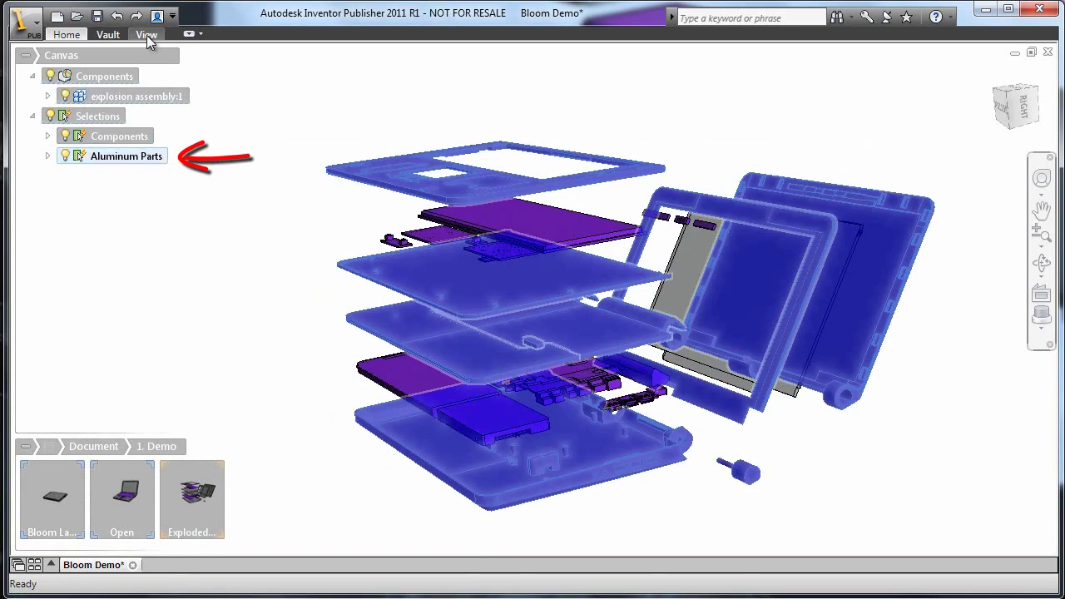
click(68, 34)
click(366, 92)
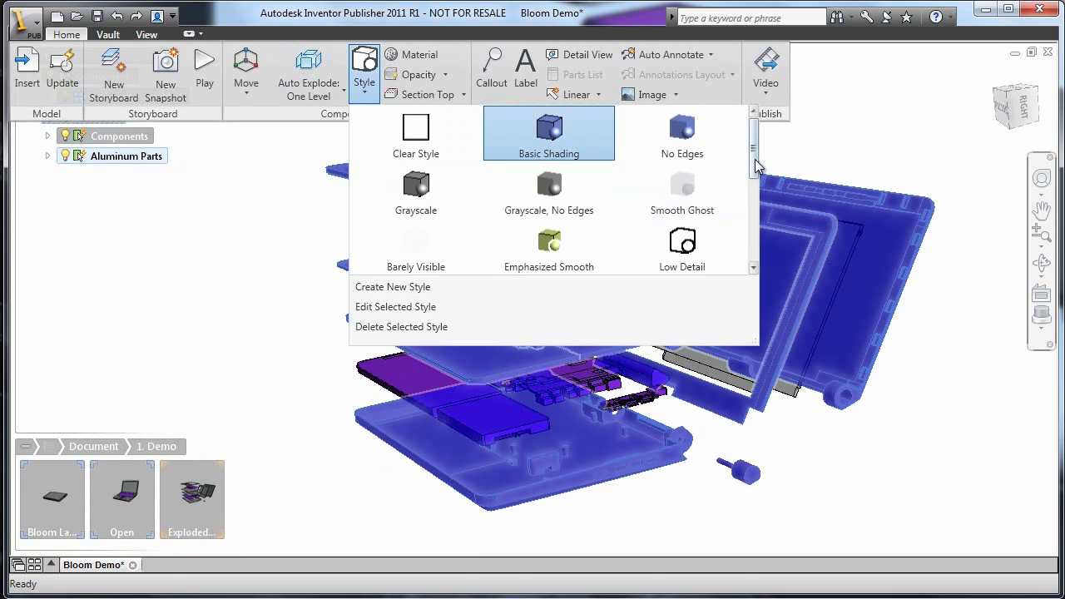
drag(755, 159, 775, 250)
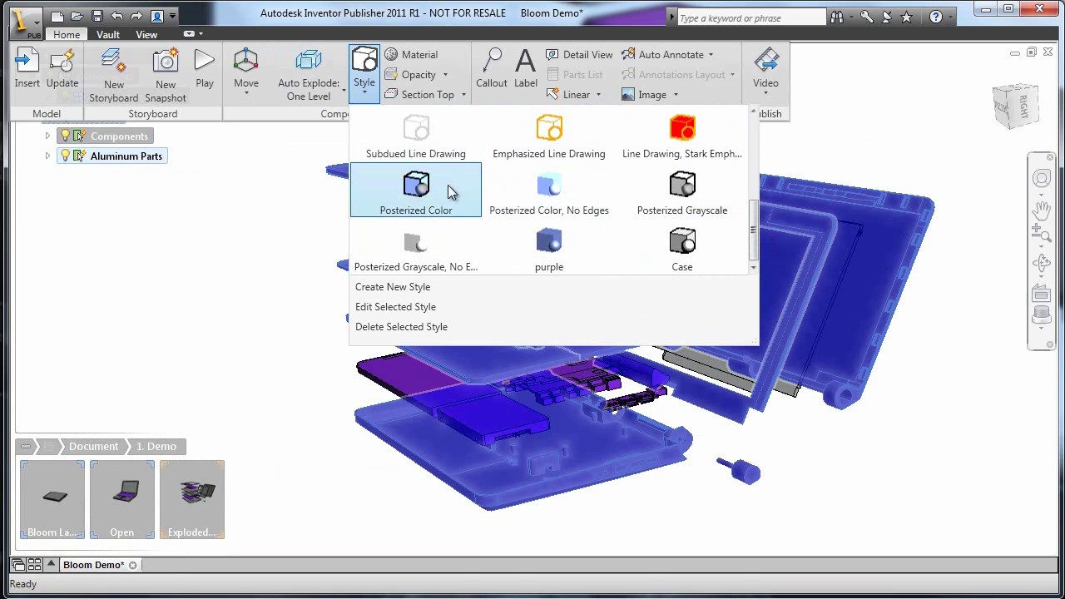
click(683, 189)
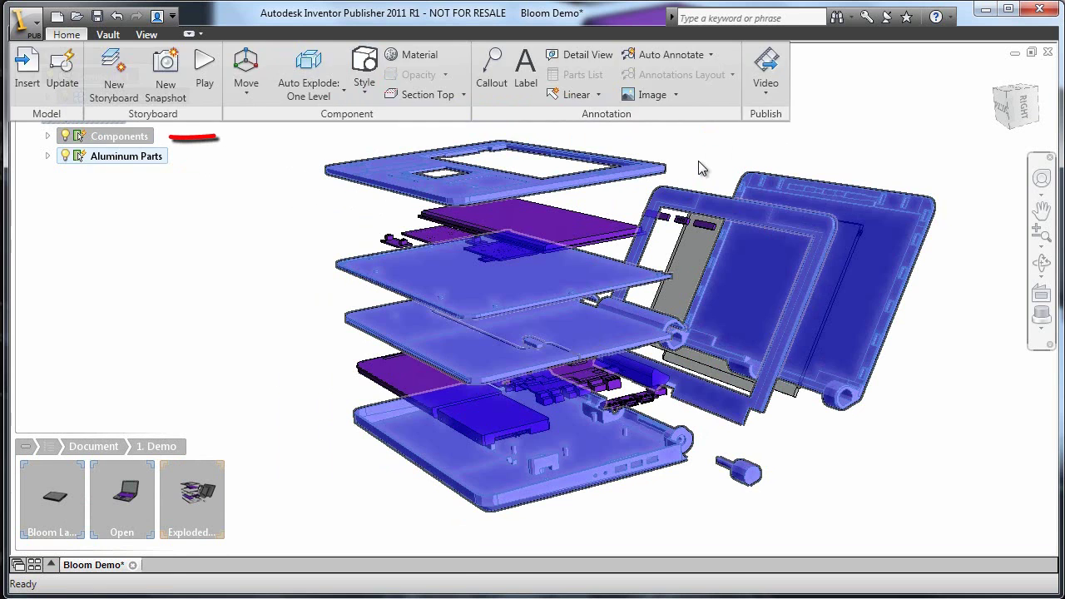
Step: Apply the Posterized Color style to the Components group and deselect
click(698, 161)
click(73, 35)
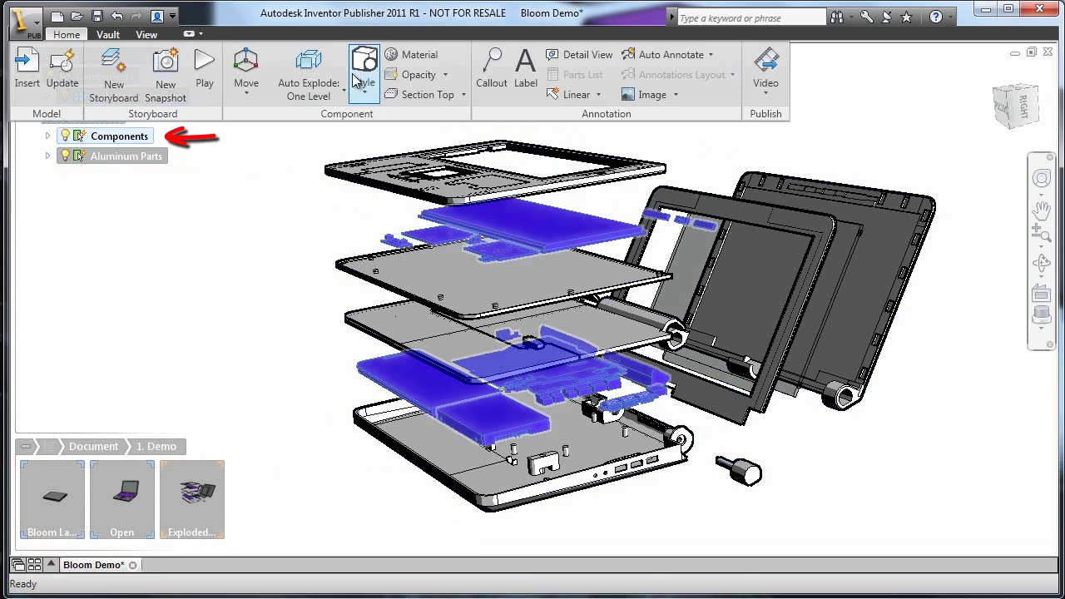
click(368, 92)
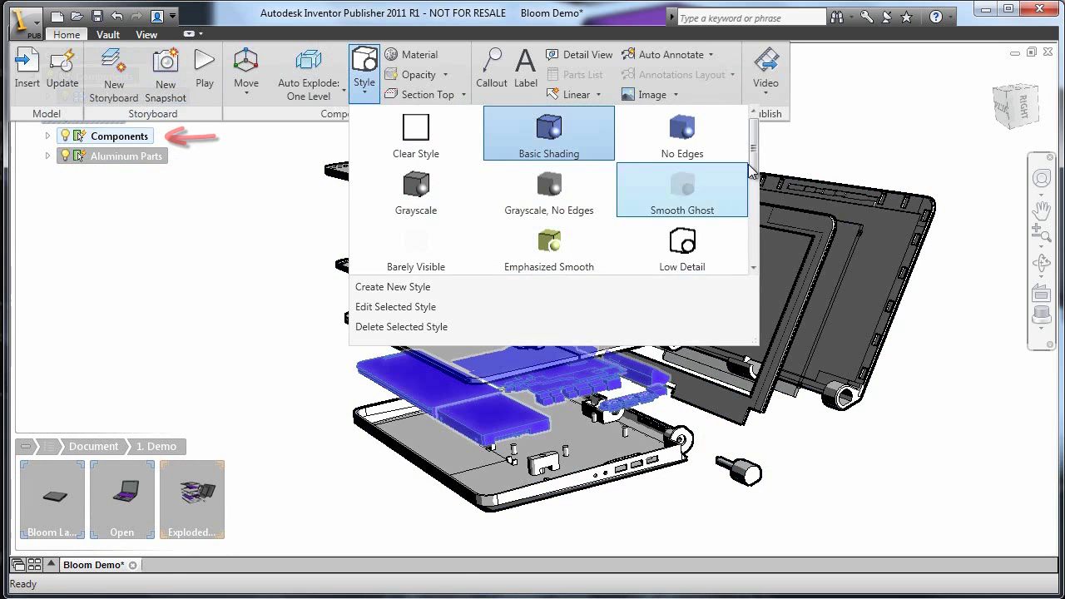
scroll(682, 190, down, 4)
click(407, 192)
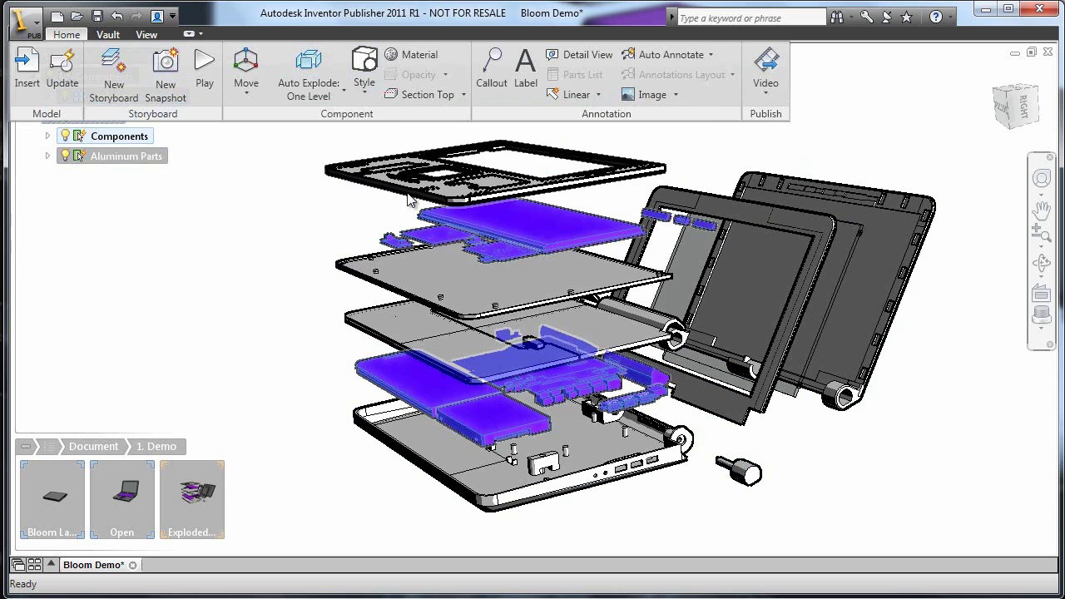
click(202, 291)
Step: Save the document and limit the Exploded snapshot's settings to Snapshot Only
key(ctrl+s)
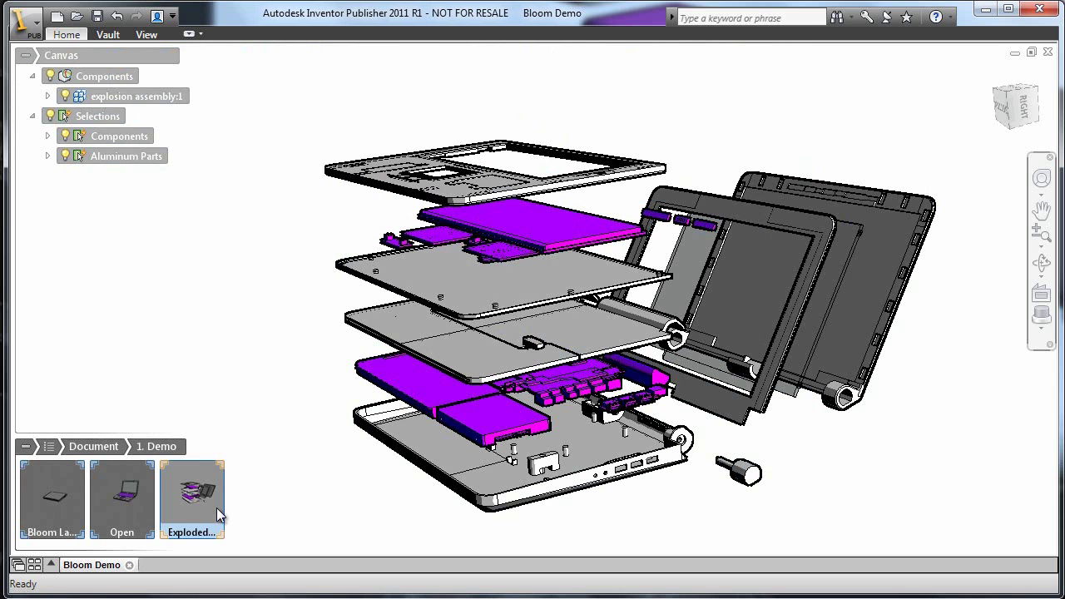
right_click(216, 507)
mouse_move(265, 323)
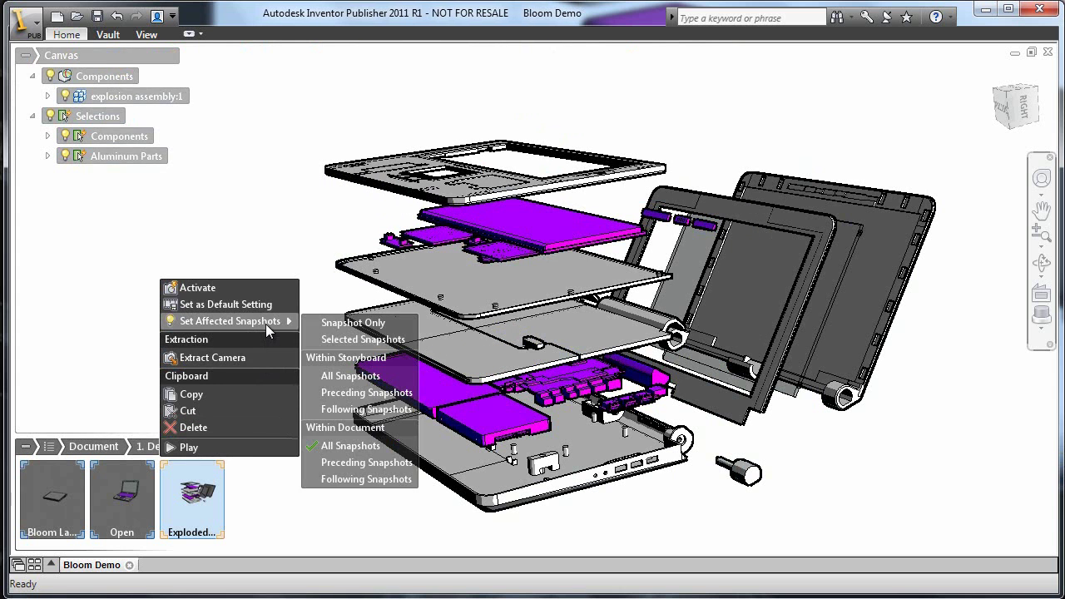
click(338, 324)
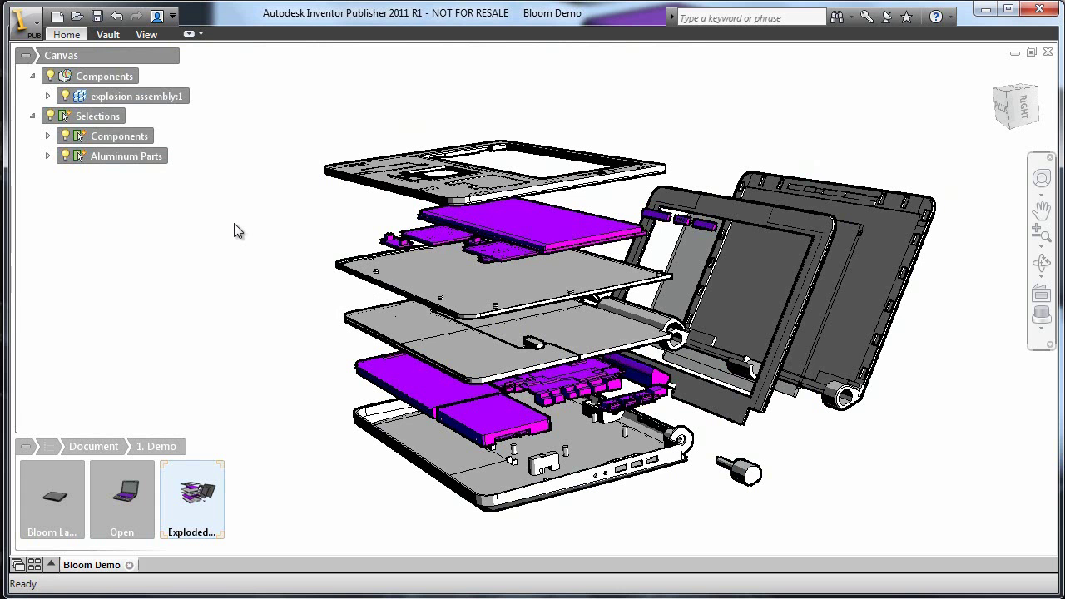
Step: Add a new snapshot to the storyboard and name it 'w/ Labels'
right_click(234, 223)
click(293, 203)
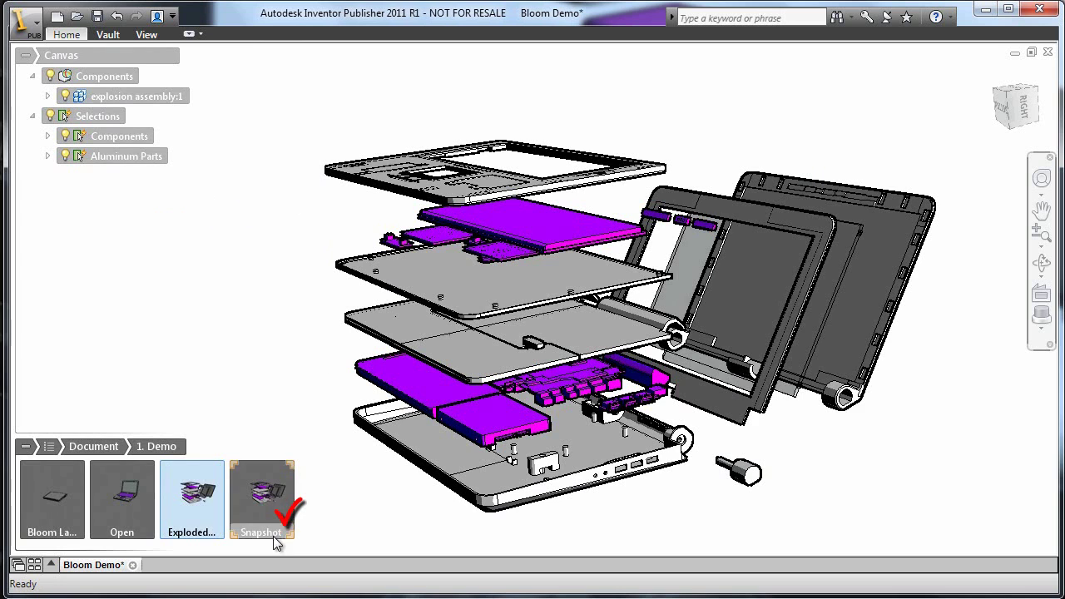
double_click(273, 534)
text(w/ Lab)
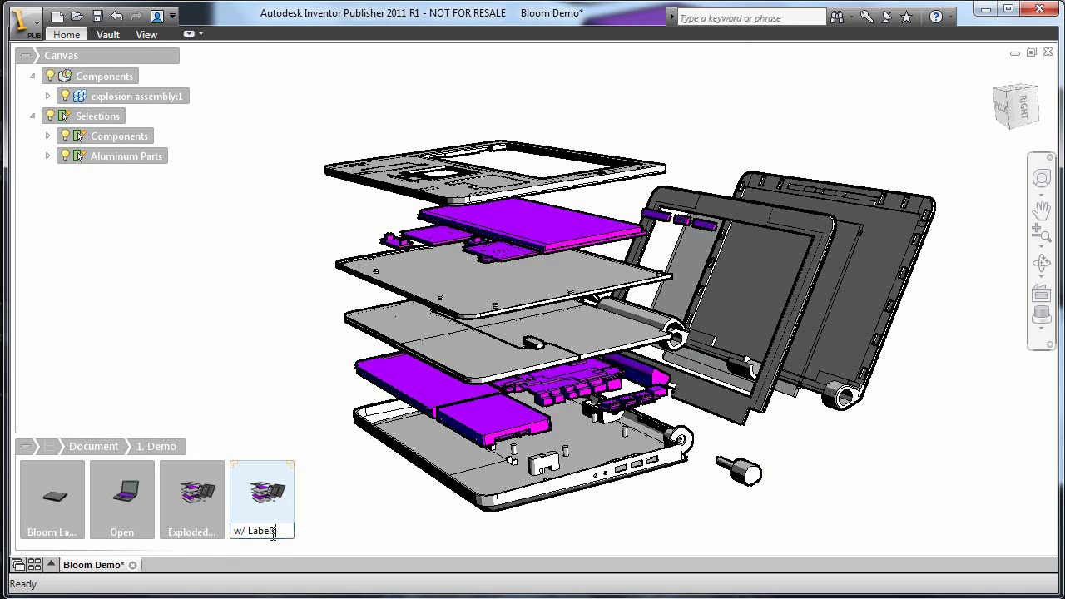
text(els)
click(278, 433)
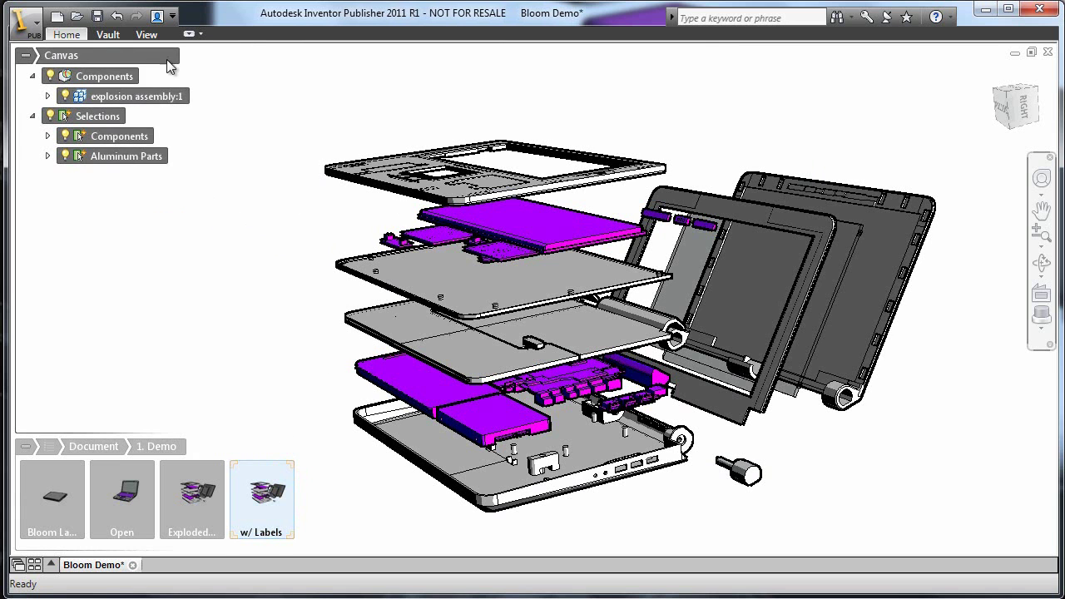
Step: Attach a callout to the laptop's top keyboard frame and place it beside the frame
click(190, 33)
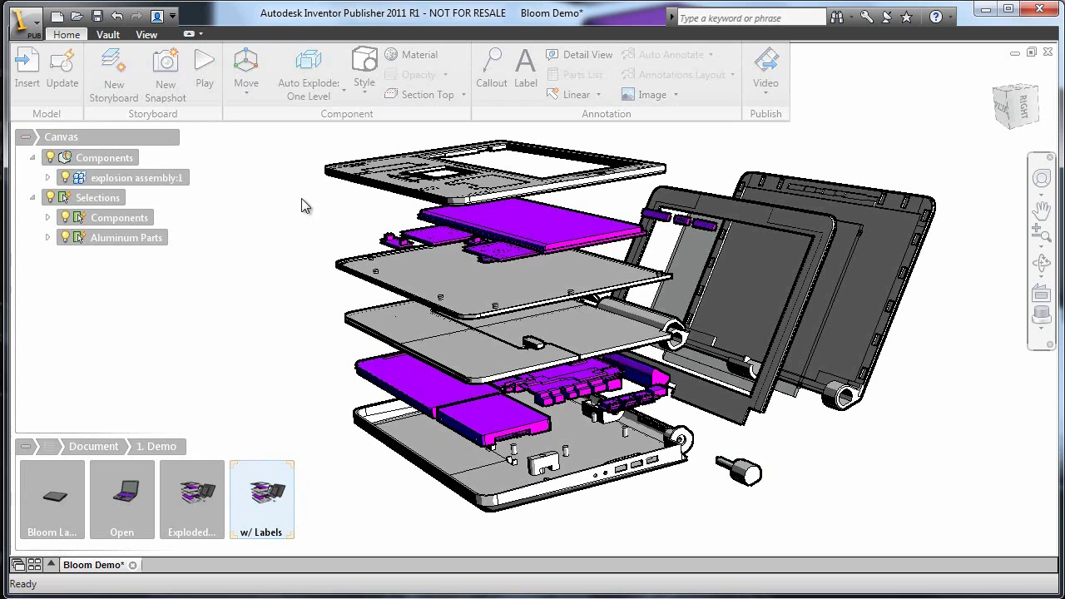
click(344, 183)
right_click(344, 183)
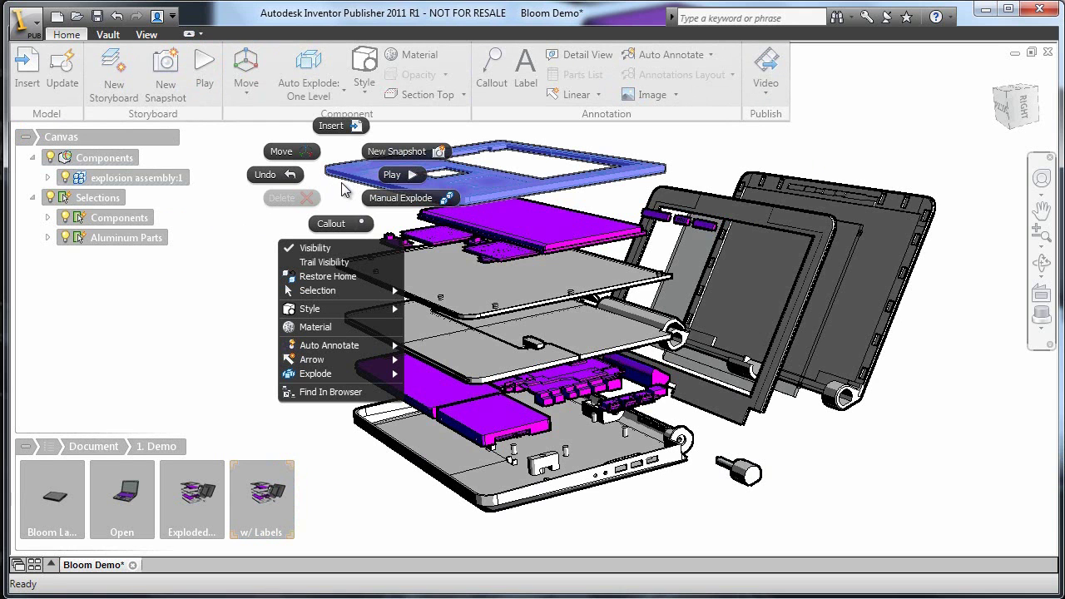
click(354, 223)
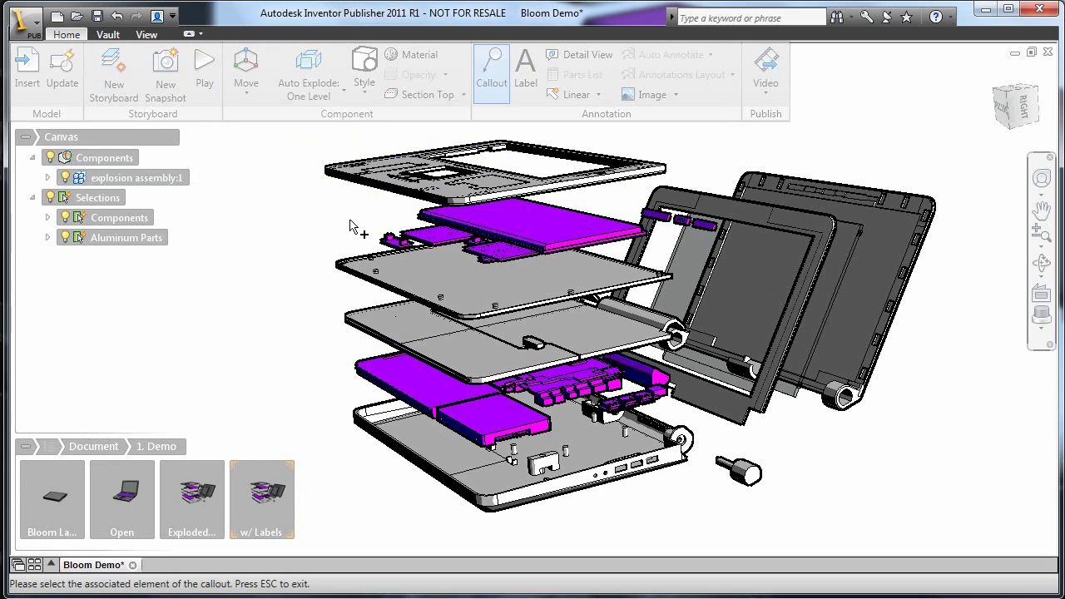
click(339, 183)
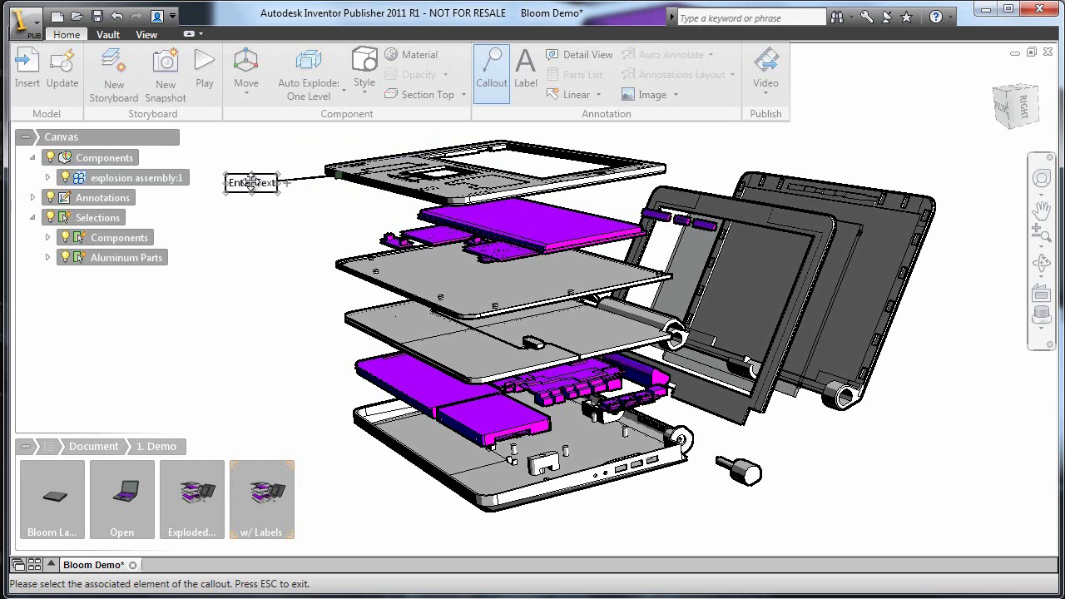
click(249, 168)
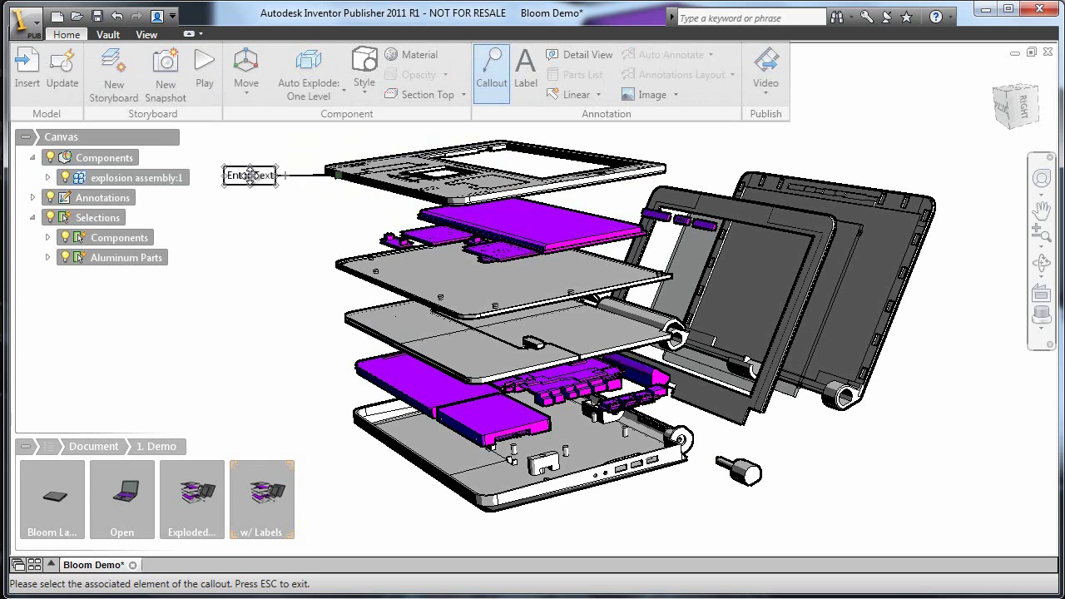
click(249, 176)
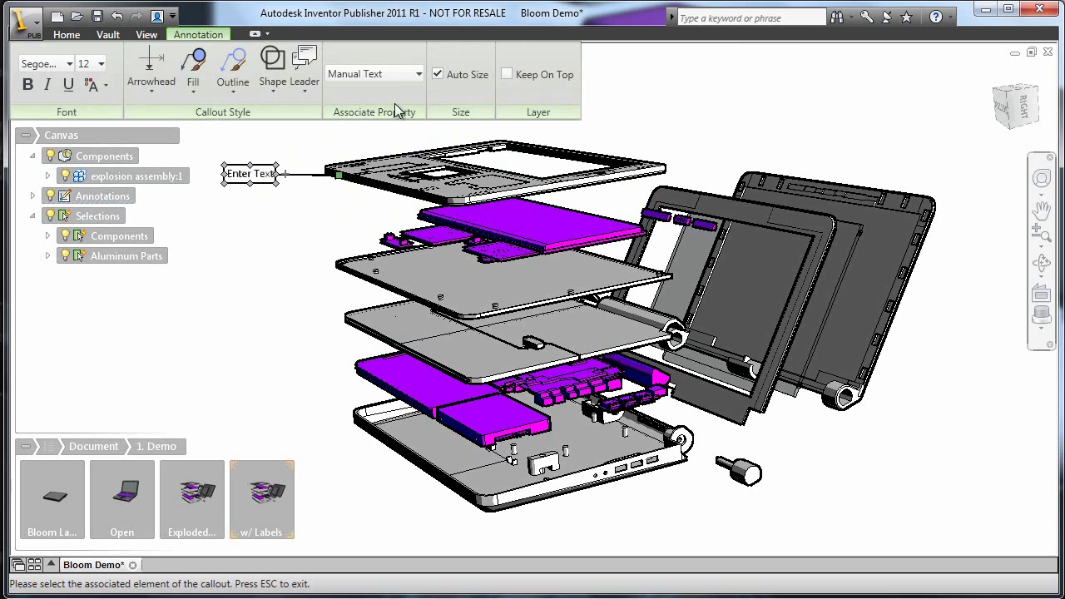
Step: Enter manual callout text 'Keyboard Cover' and set its border shape to None
click(418, 75)
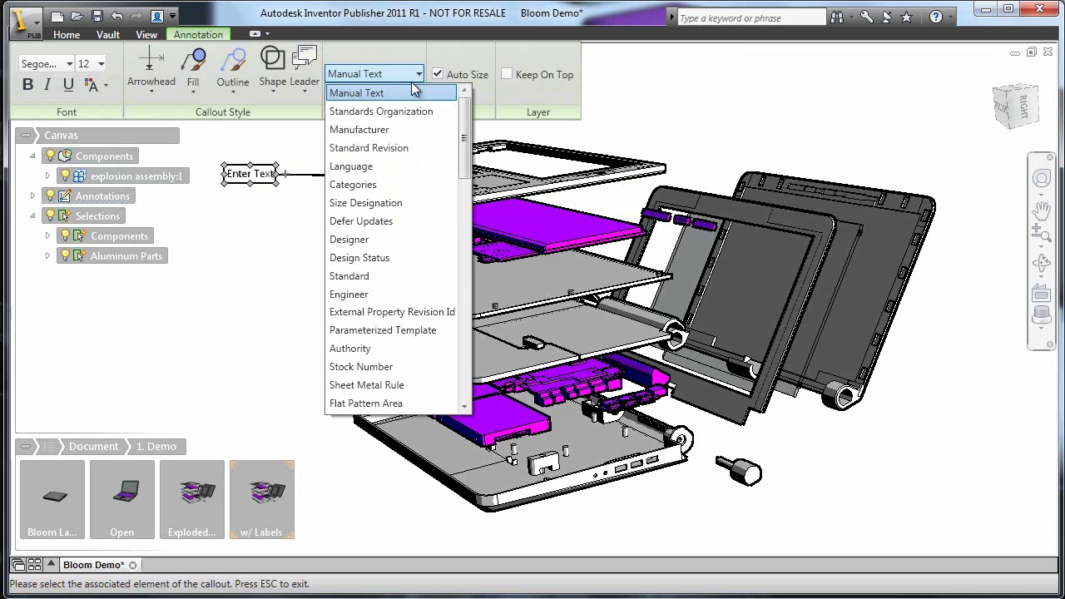
click(407, 93)
text(Ke)
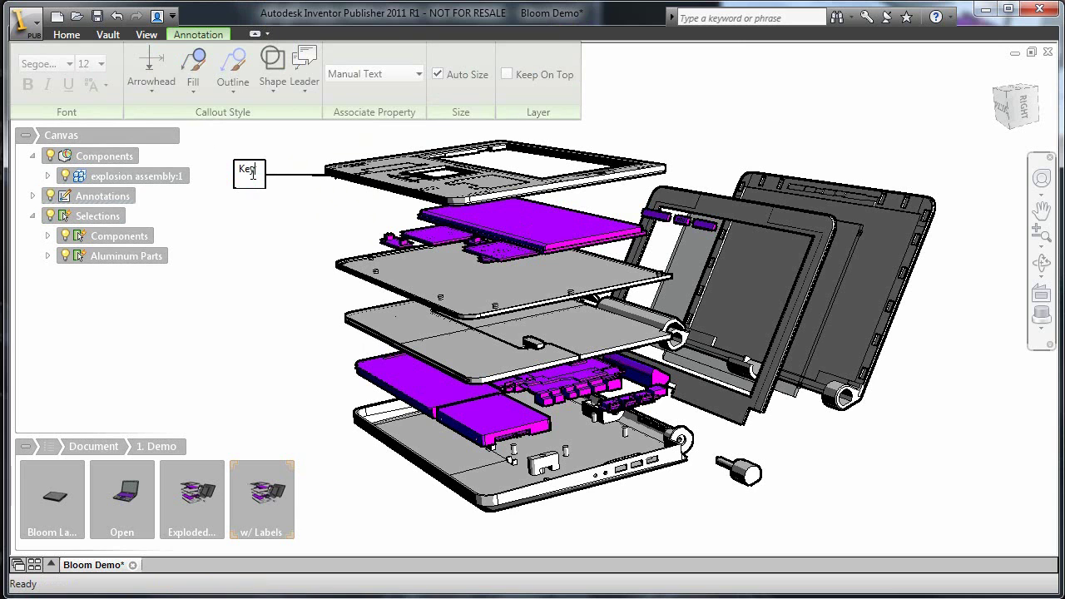
text(yboard Cover)
click(275, 246)
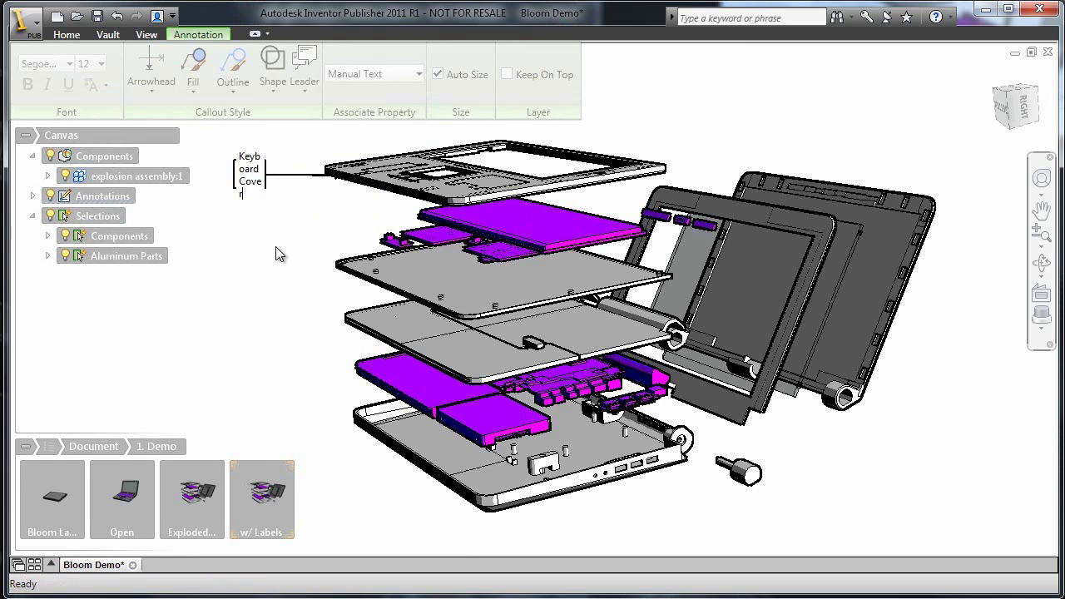
click(271, 174)
click(273, 66)
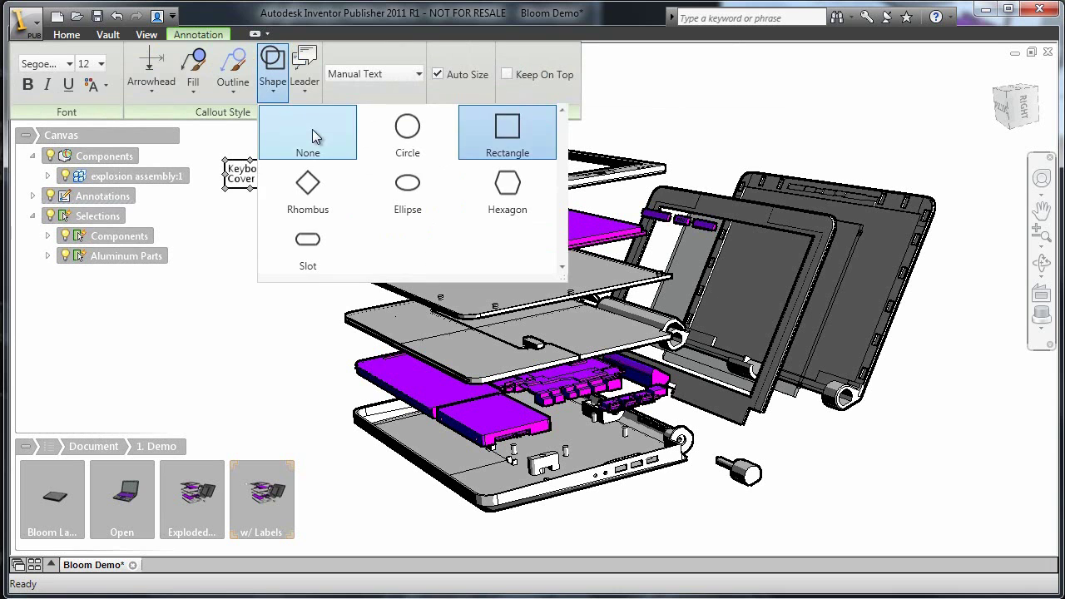
click(313, 135)
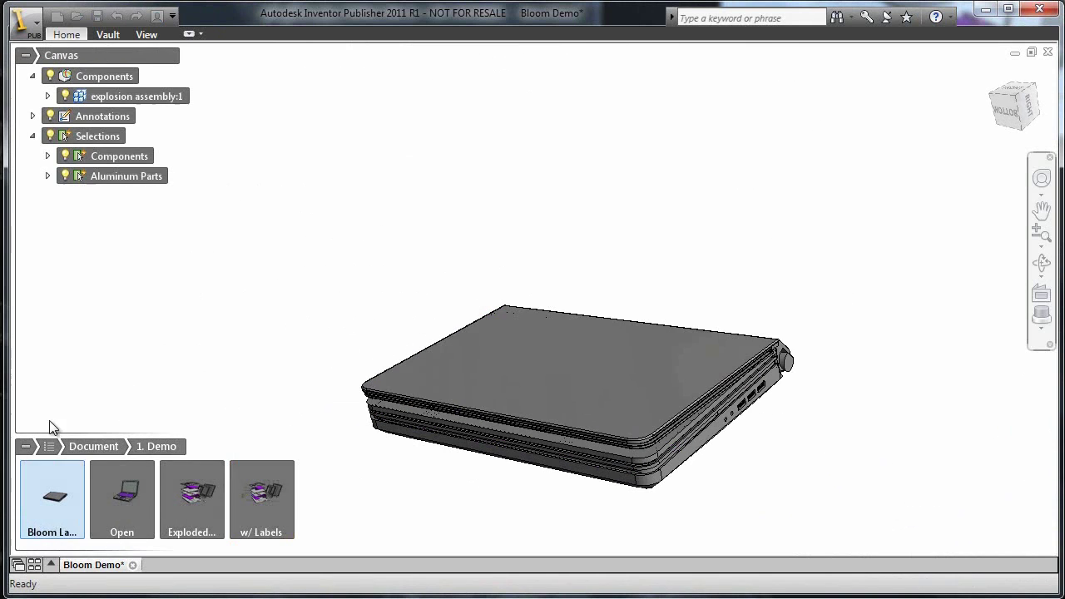
Step: Hide the Canvas browser and play the Demo storyboard as a presentation
click(26, 55)
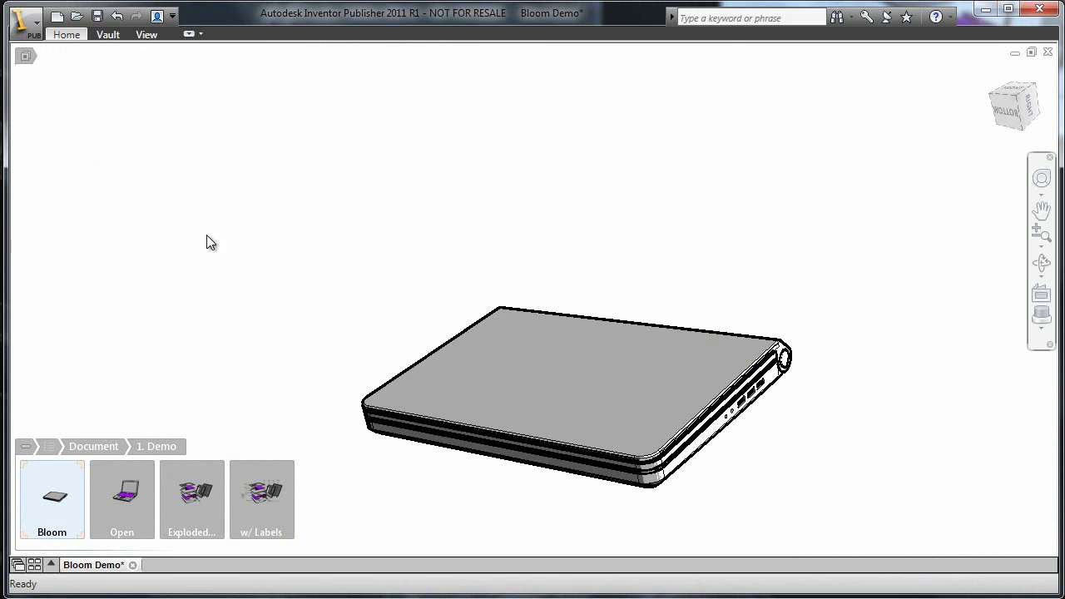
right_click(228, 267)
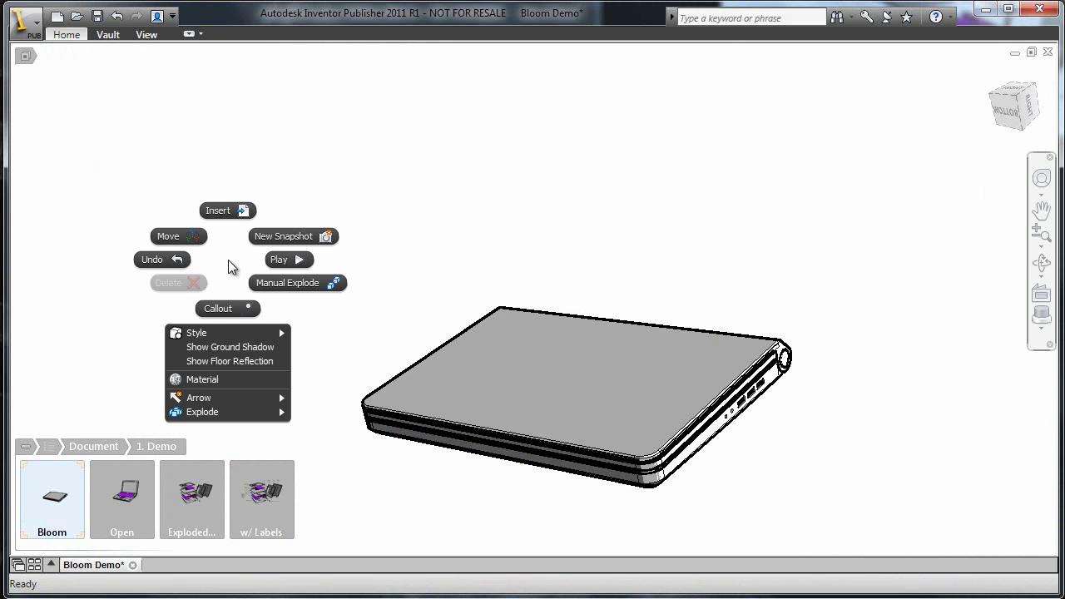
click(281, 259)
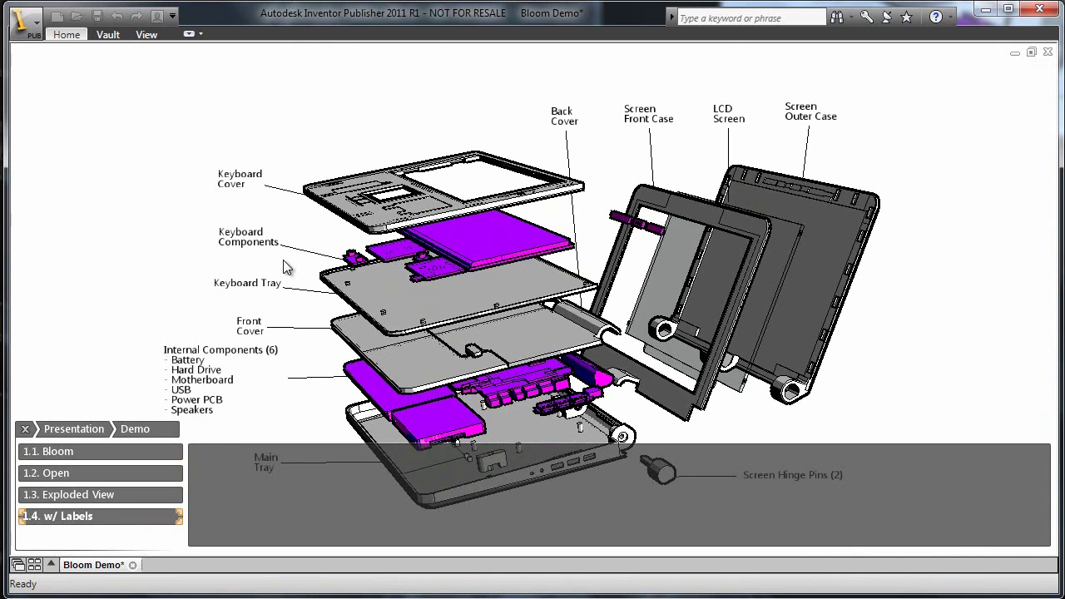
Step: Exit the presentation and set all four snapshots to last 1 second
click(26, 429)
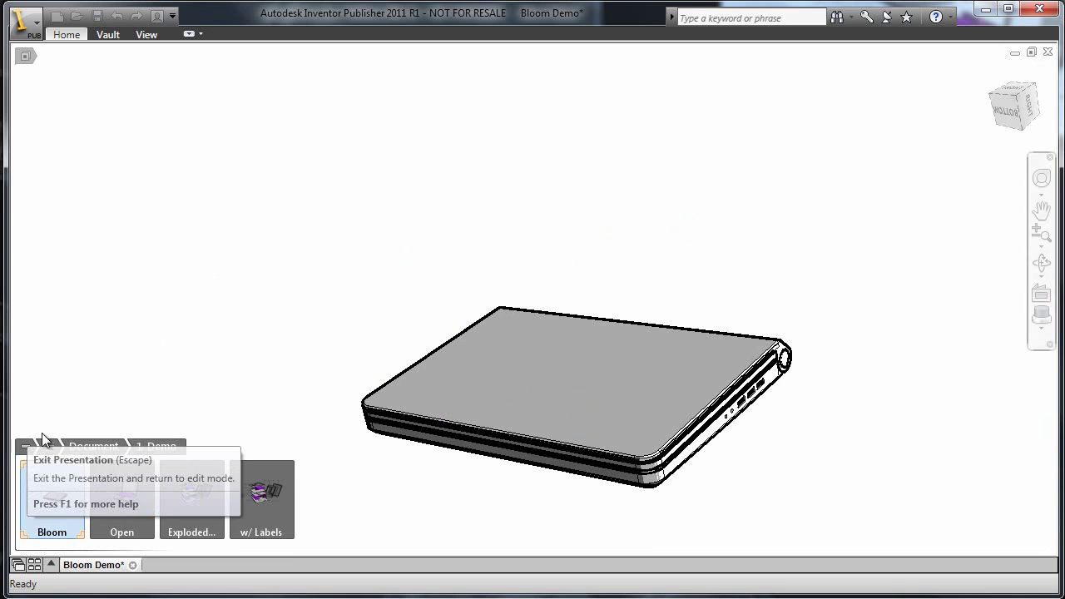
mouse_move(59, 399)
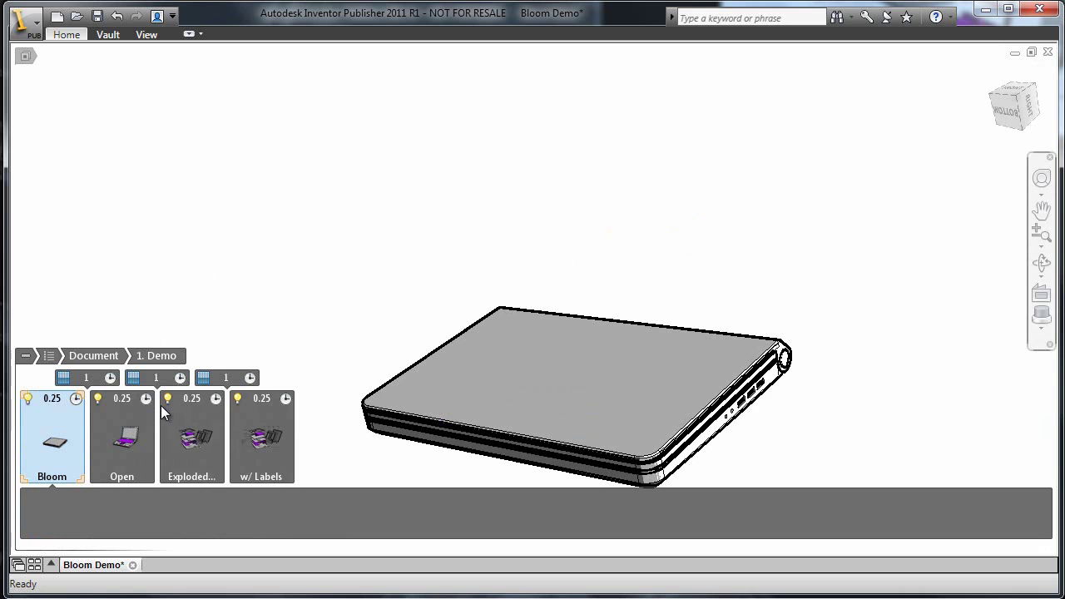
shift+click(256, 403)
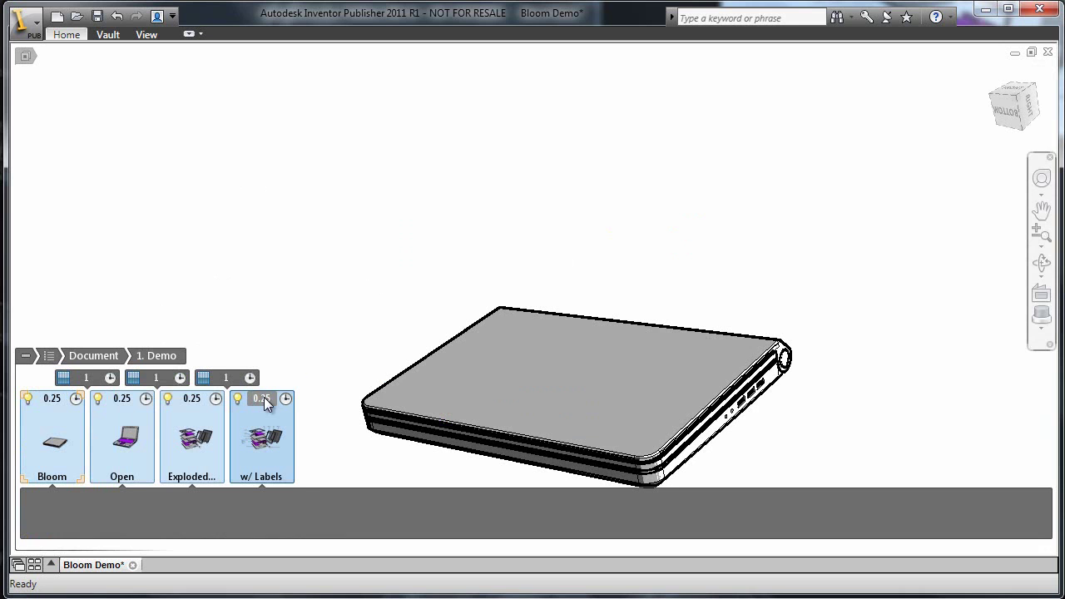
click(285, 399)
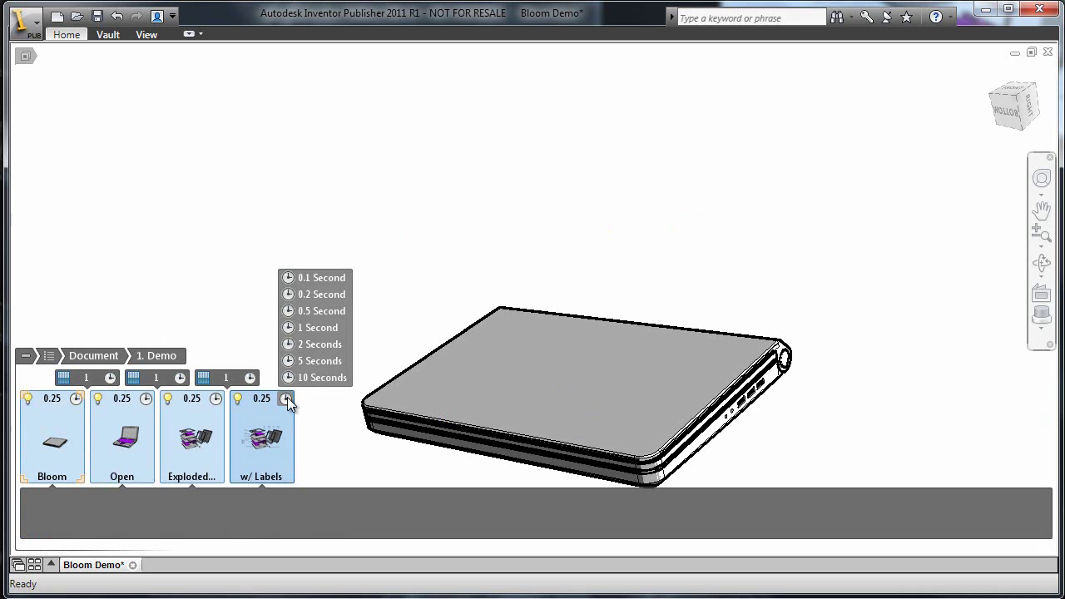
click(319, 329)
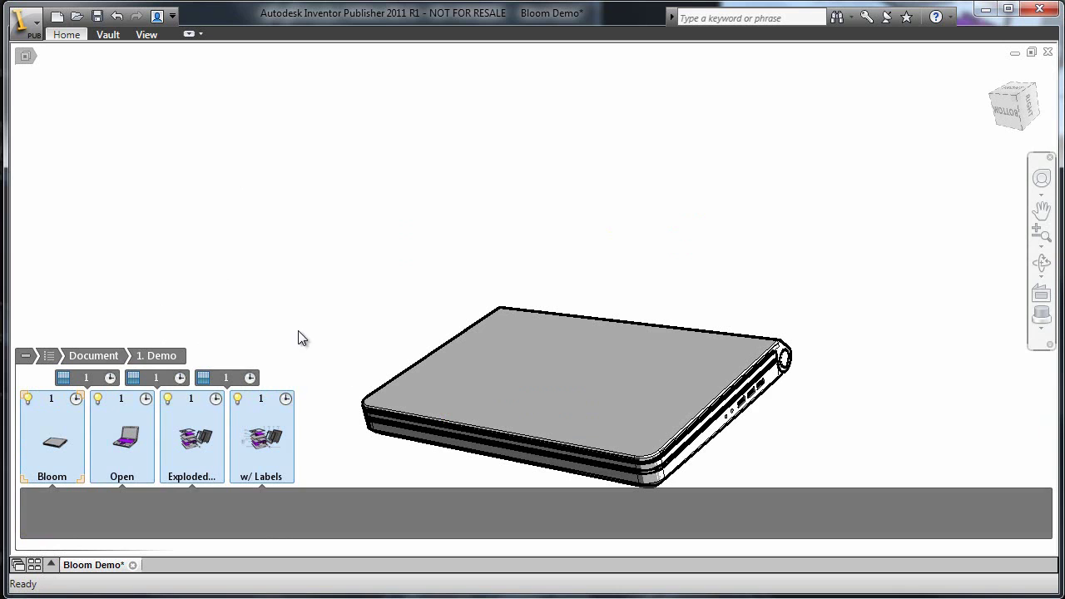
Step: Select the three transitions to give them a 0.5-second duration
click(89, 379)
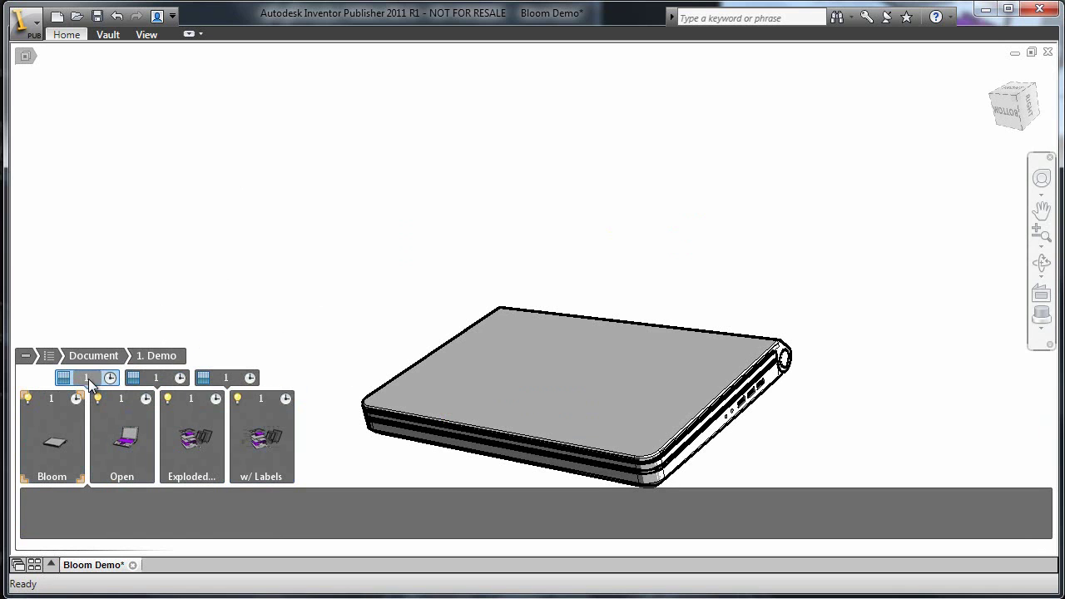
shift+click(223, 379)
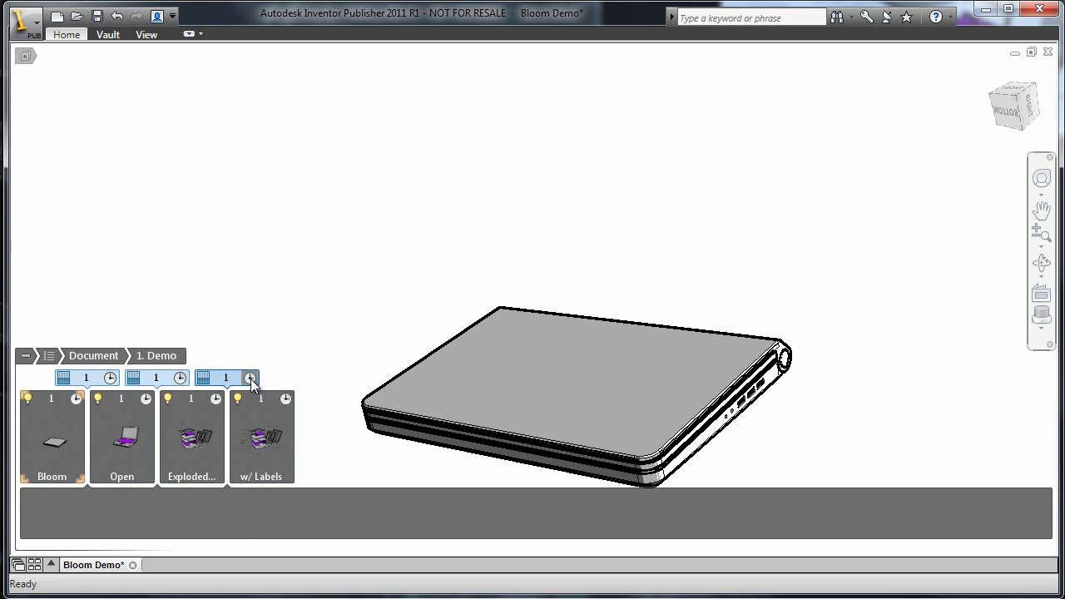
click(251, 379)
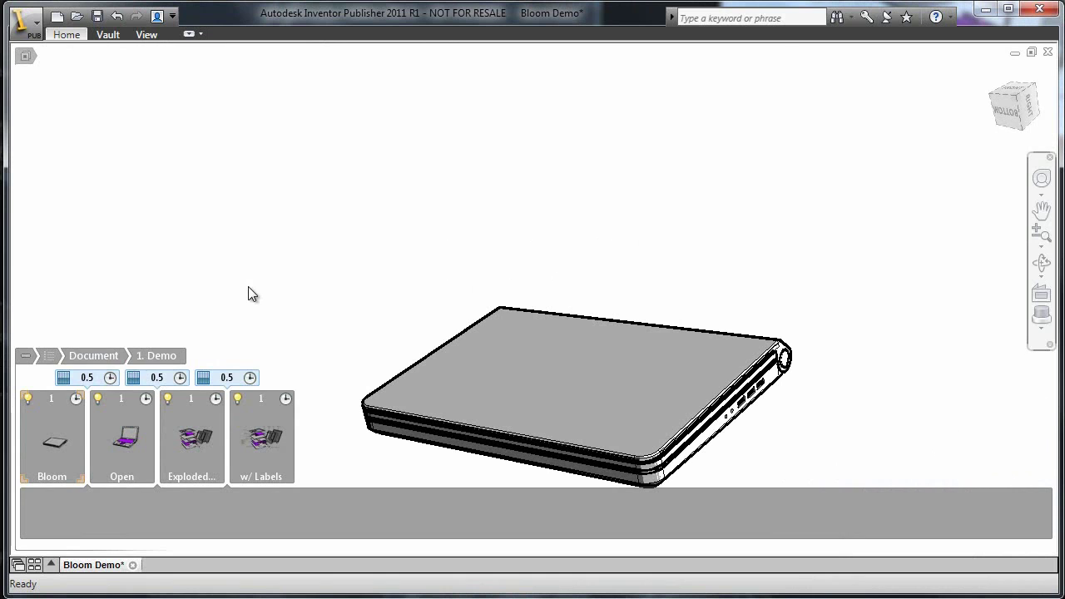
Step: Publish the whole document as a video at 1280 x 720 (16:9) resolution
click(189, 34)
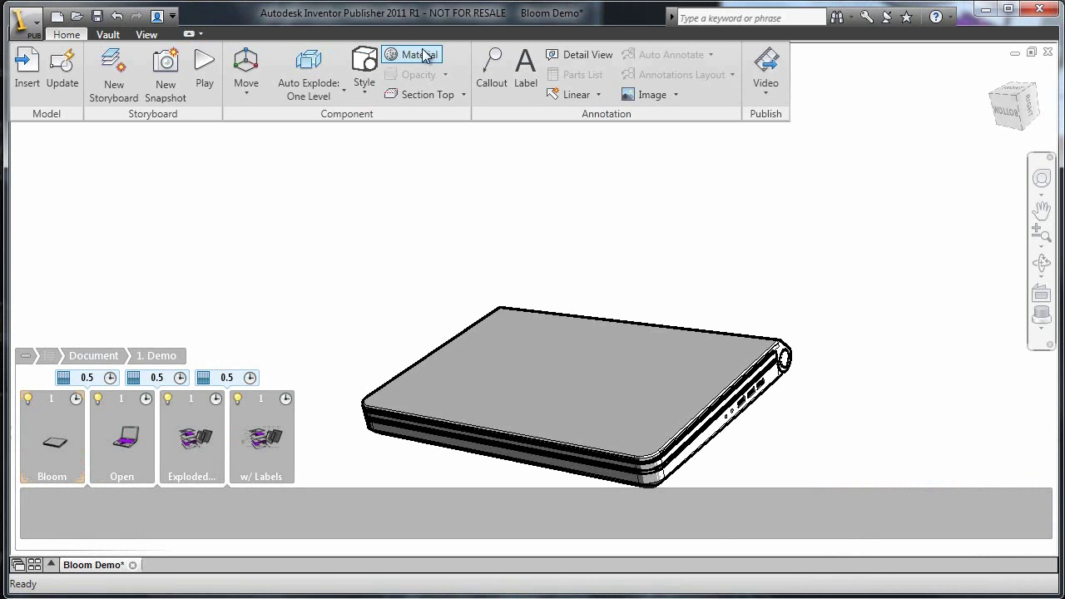
click(774, 95)
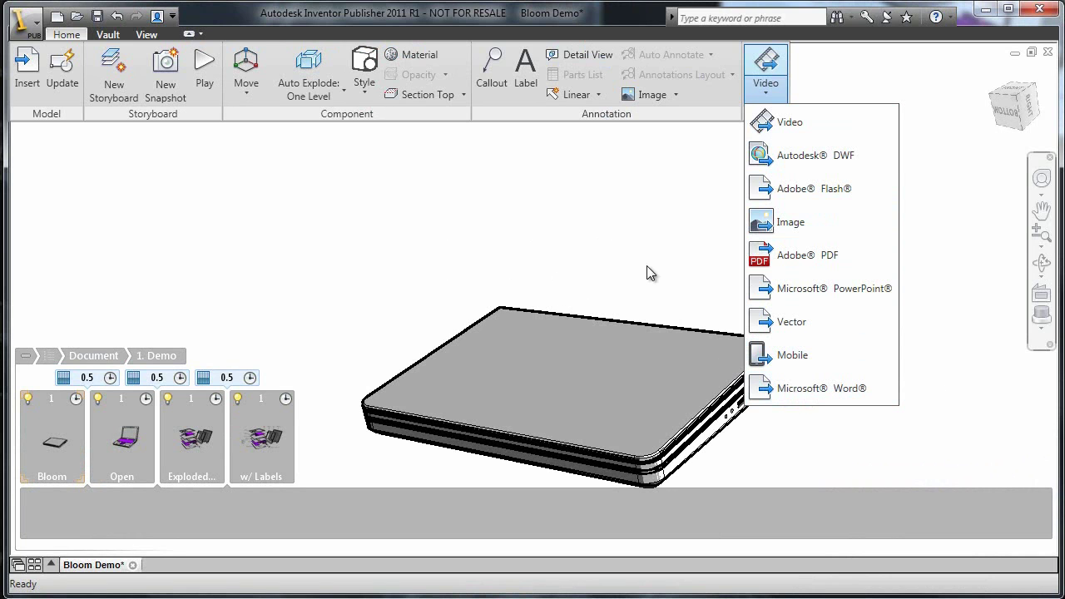
click(791, 123)
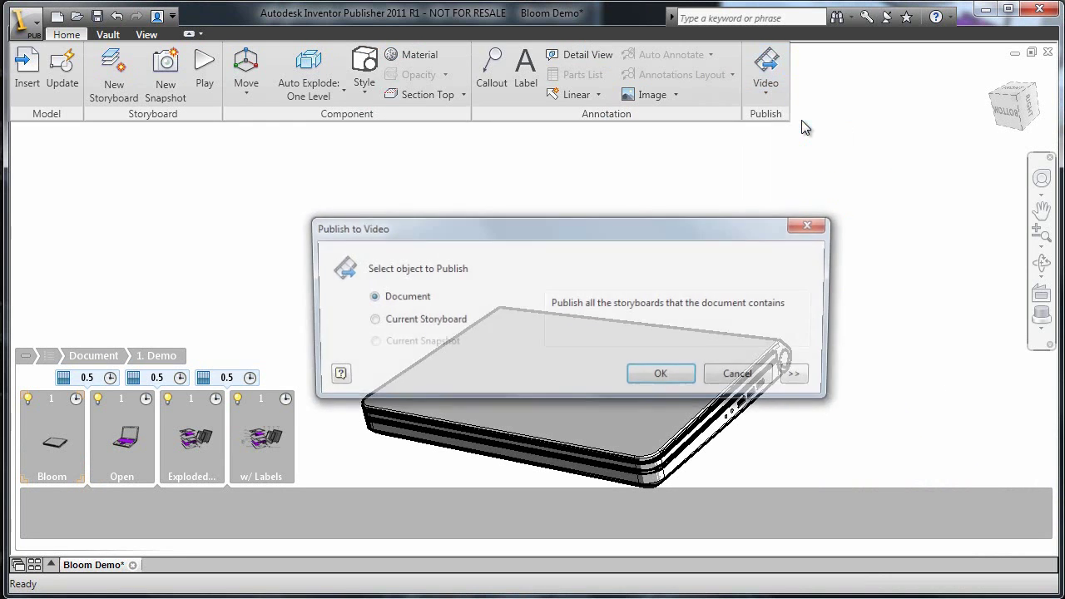
click(801, 376)
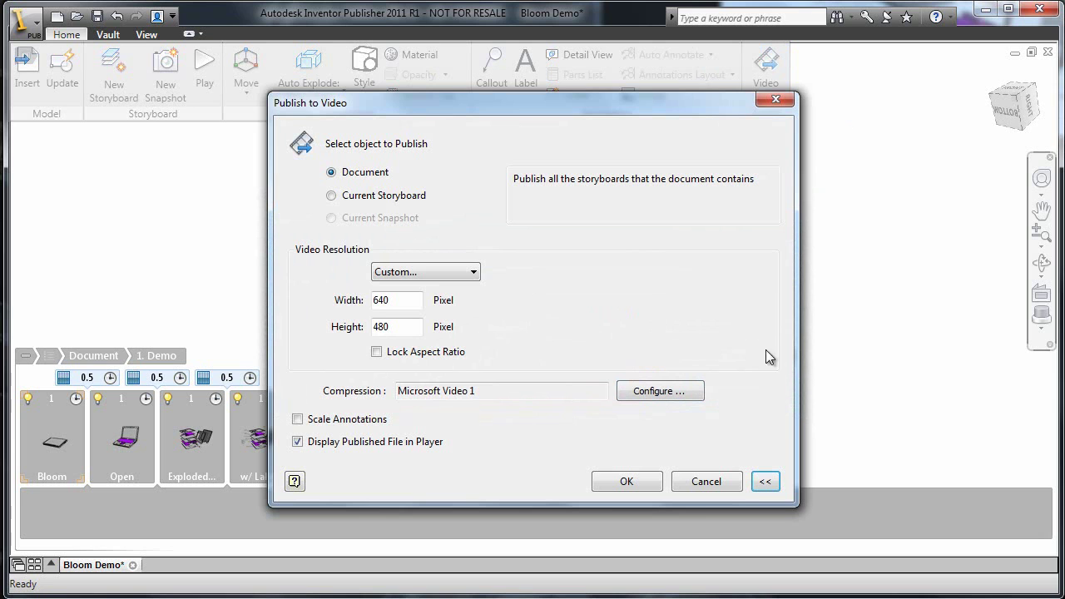
click(475, 271)
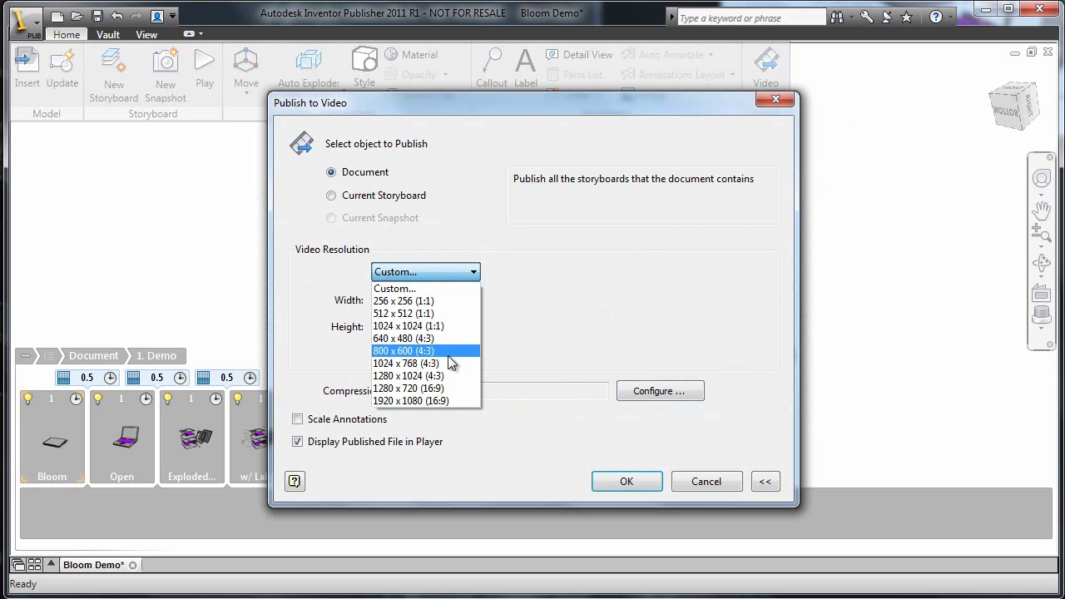
click(450, 389)
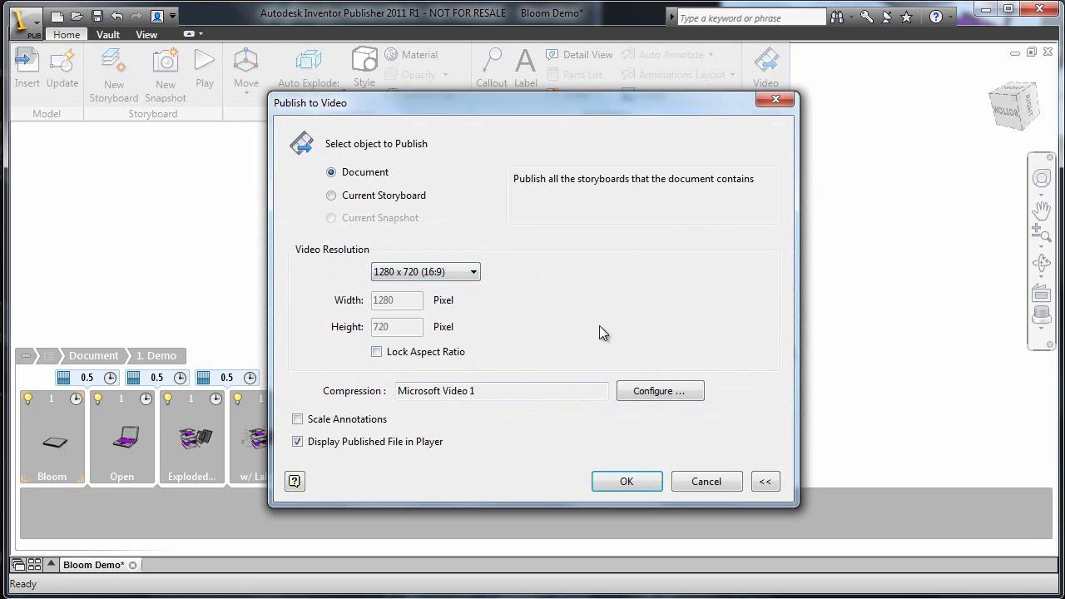
click(625, 482)
Step: Save the video as Bloom Demo.avi so it opens in Windows Media Player
key(Return)
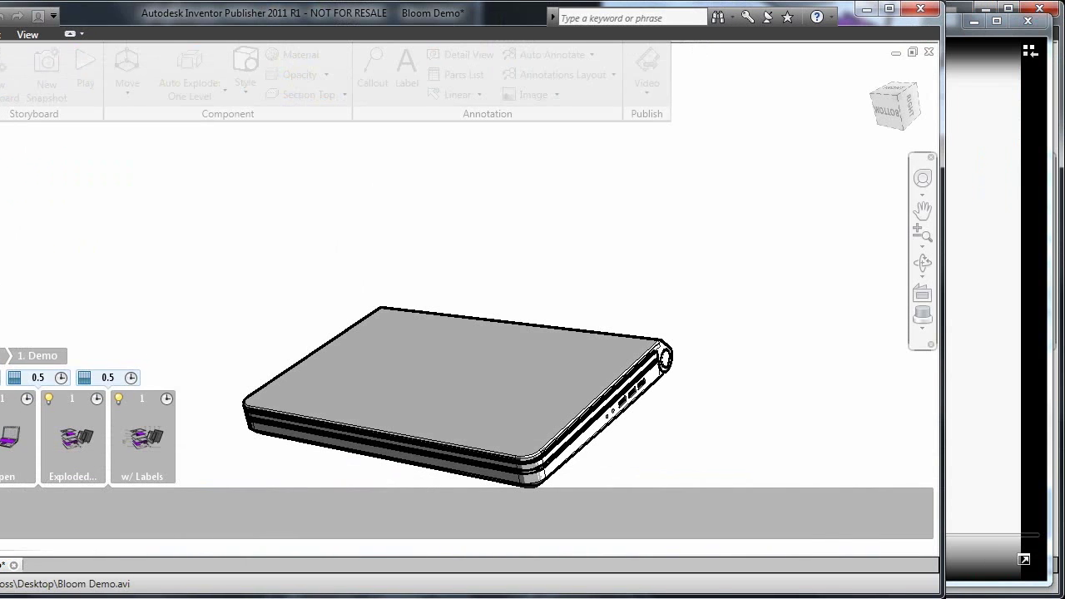